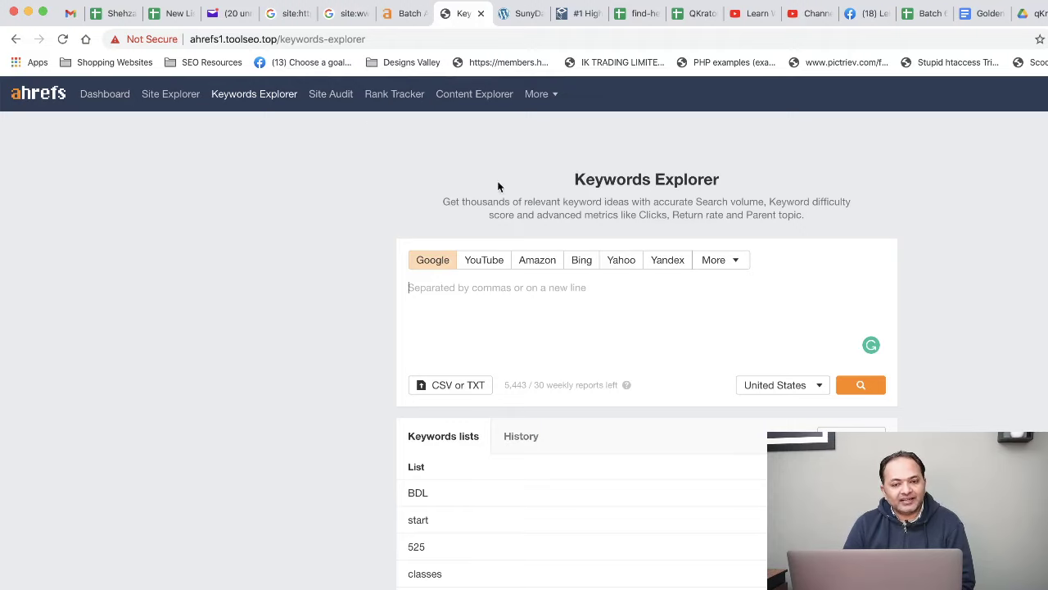
Step: Search the web for "keywordstool io" in a new tab, and return to the Ahrefs Keywords Explorer page
{"action": "key", "text": "ctrl+t"}
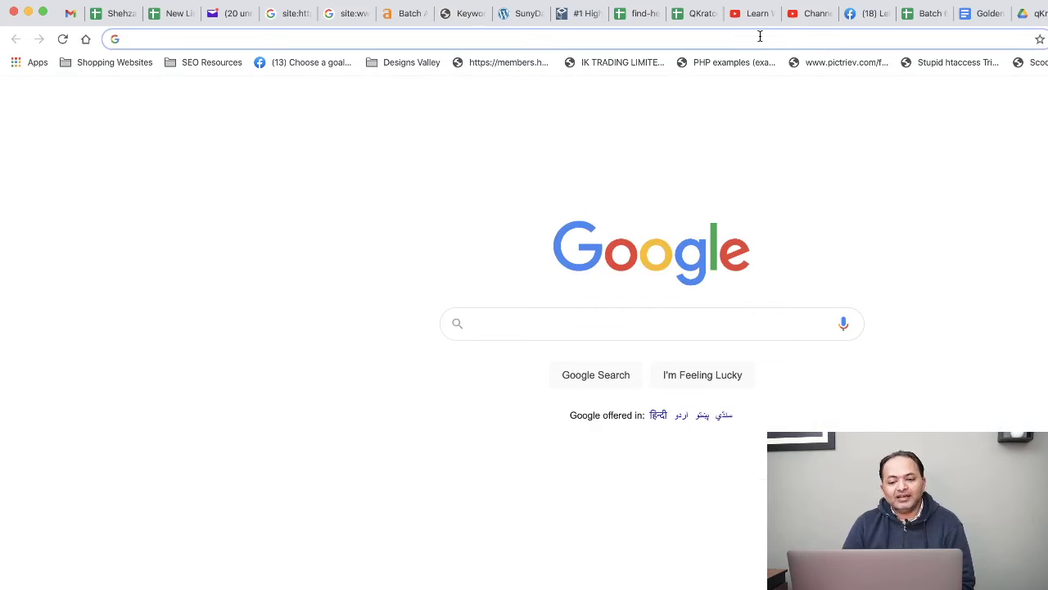
{"action": "type", "text": "keywor"}
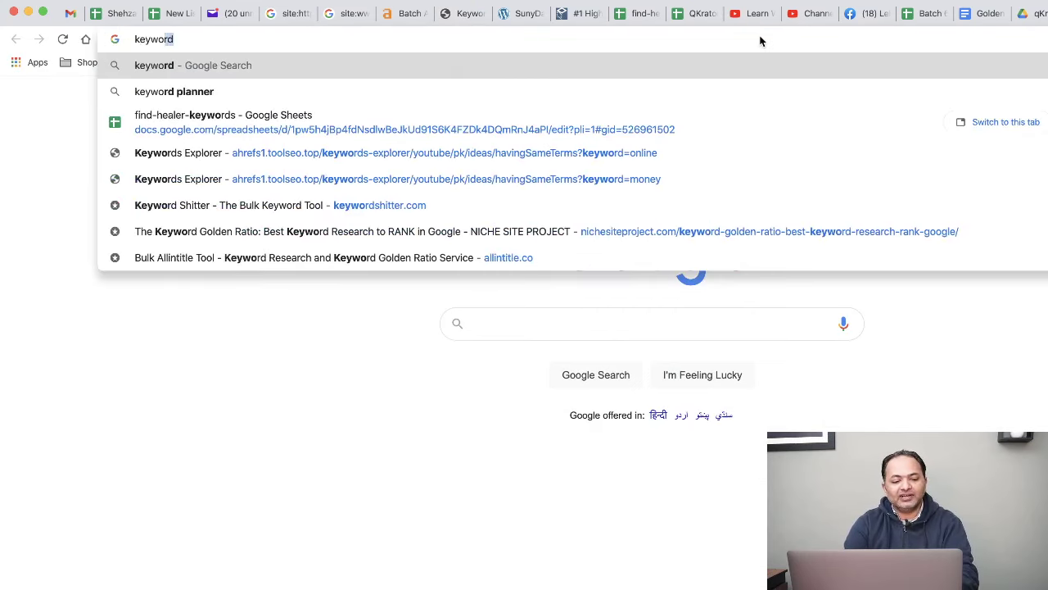
{"action": "type", "text": "dstool io"}
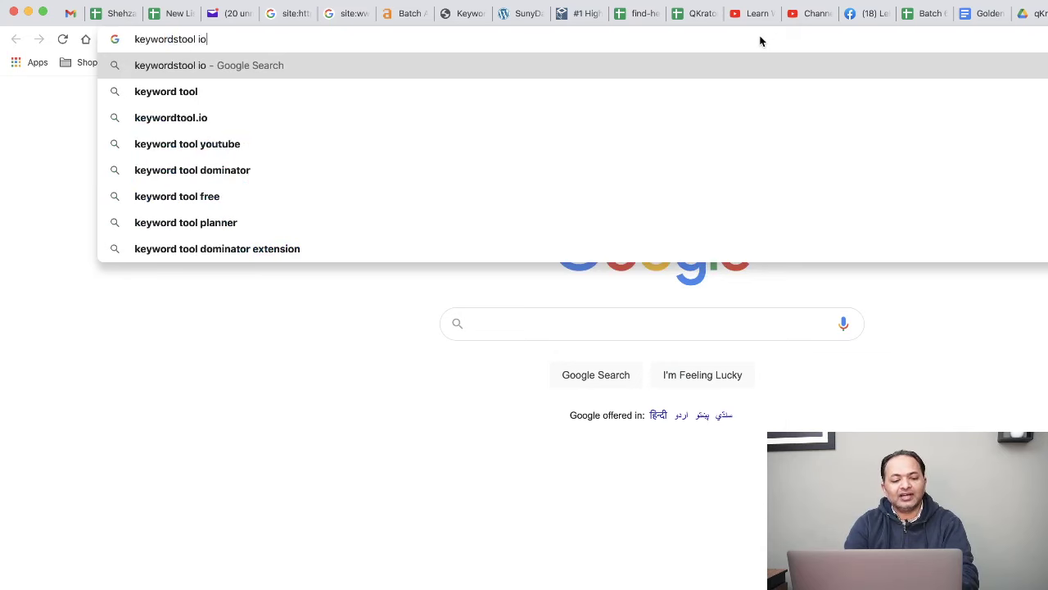
{"action": "key", "text": "Return"}
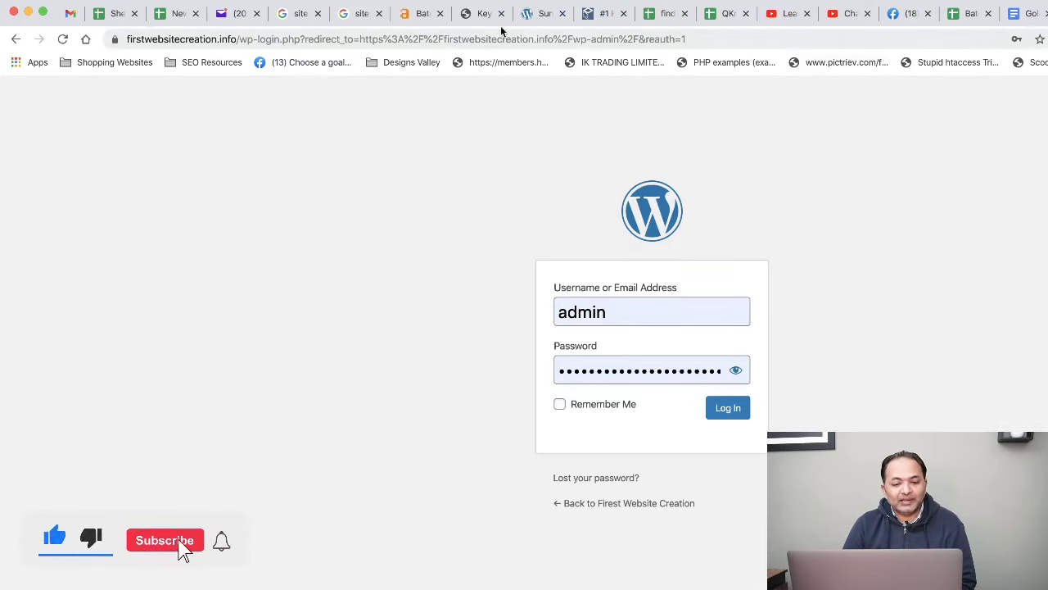
{"action": "left_click", "coordinate": [466, 14]}
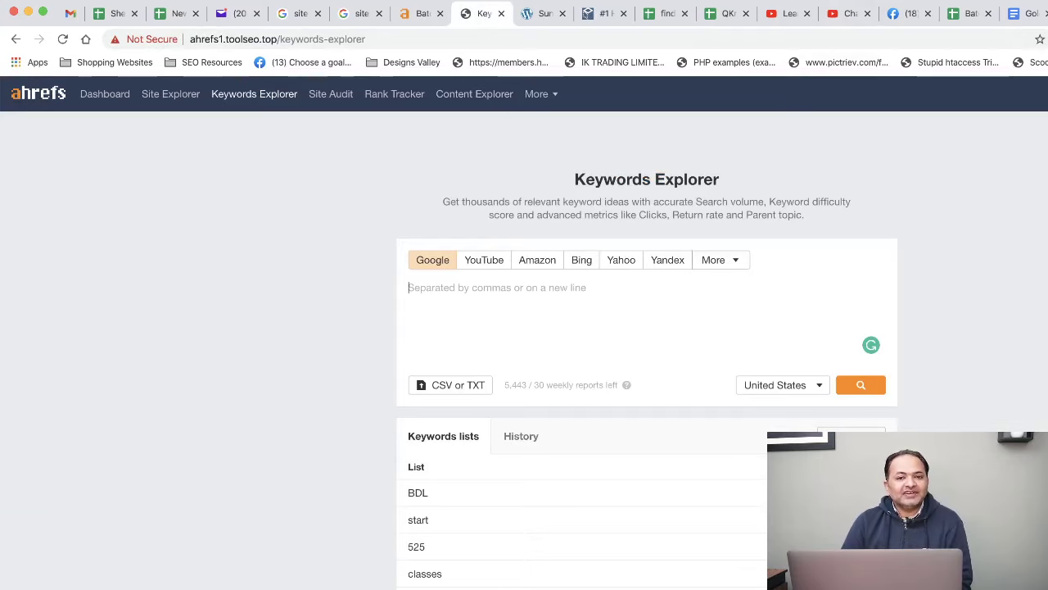
Step: Search Google for "smartwatches" in a new tab and look over the results page
{"action": "key", "text": "super+t"}
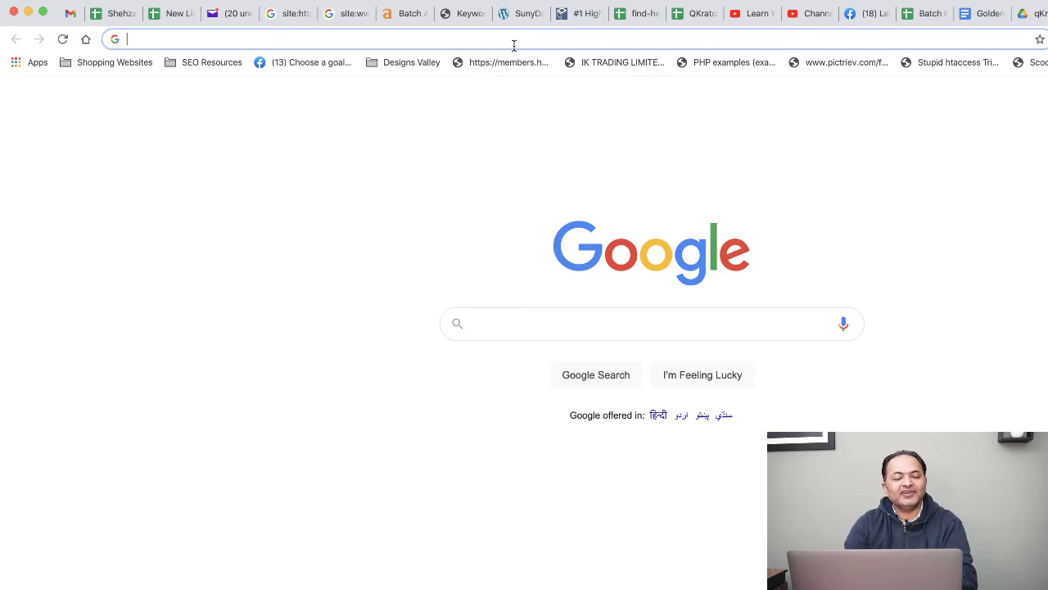
{"action": "type", "text": "smar"}
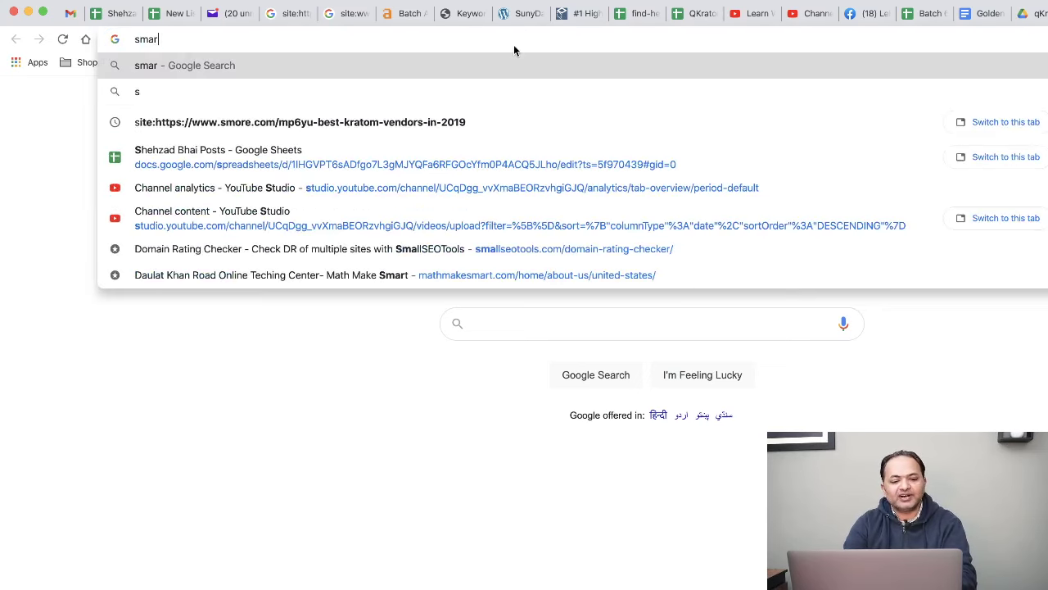
{"action": "type", "text": "twatches"}
{"action": "key", "text": "Return"}
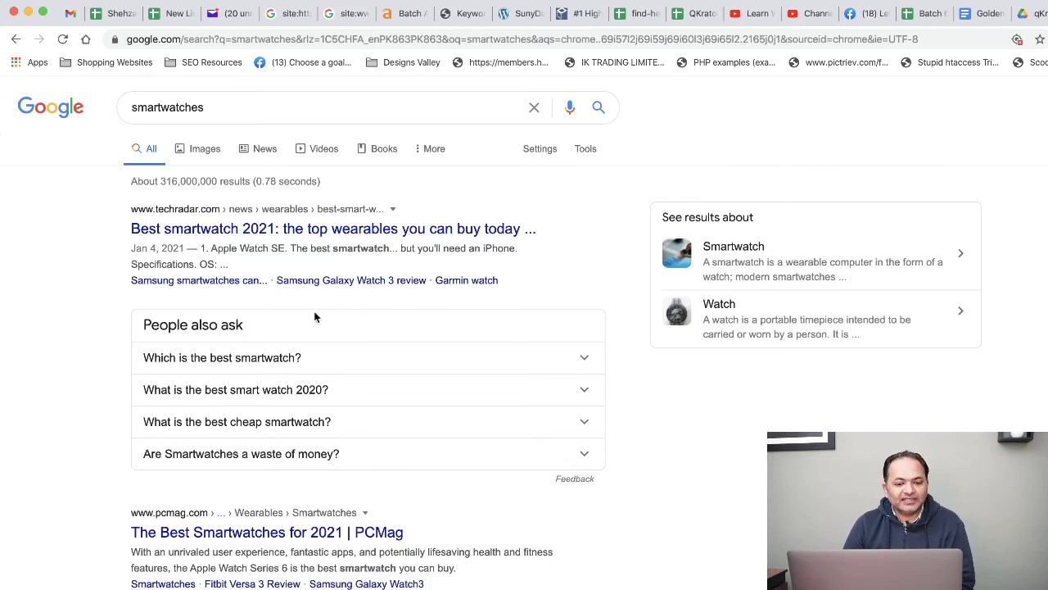
{"action": "scroll", "coordinate": [317, 311], "scroll_direction": "down", "scroll_amount": 5}
{"action": "scroll", "coordinate": [328, 319], "scroll_direction": "down", "scroll_amount": 15}
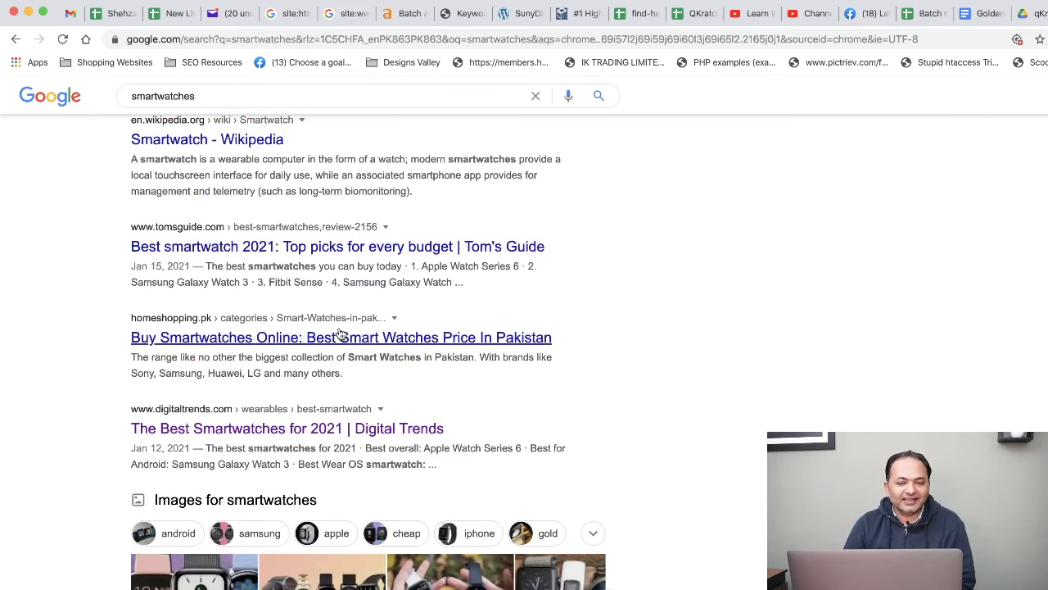
{"action": "scroll", "coordinate": [328, 335], "scroll_direction": "up", "scroll_amount": 15}
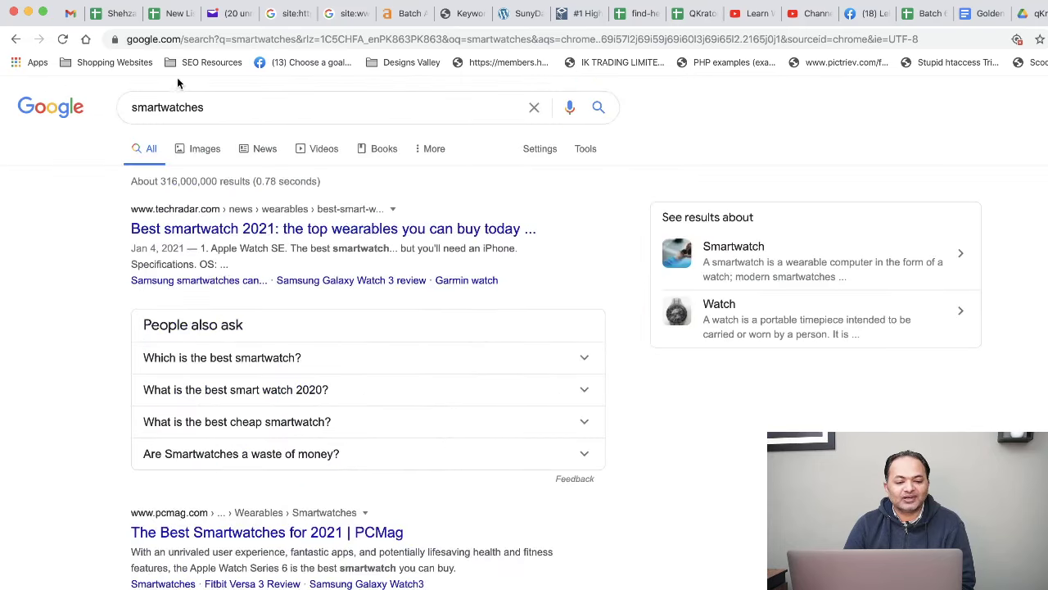
Step: Refine the query through Google's suggestions from "smartwatches samsung" and "smartwatches samsung compatible" to "are samsung smartwatches compatible with iphone"
{"action": "left_click", "coordinate": [243, 110]}
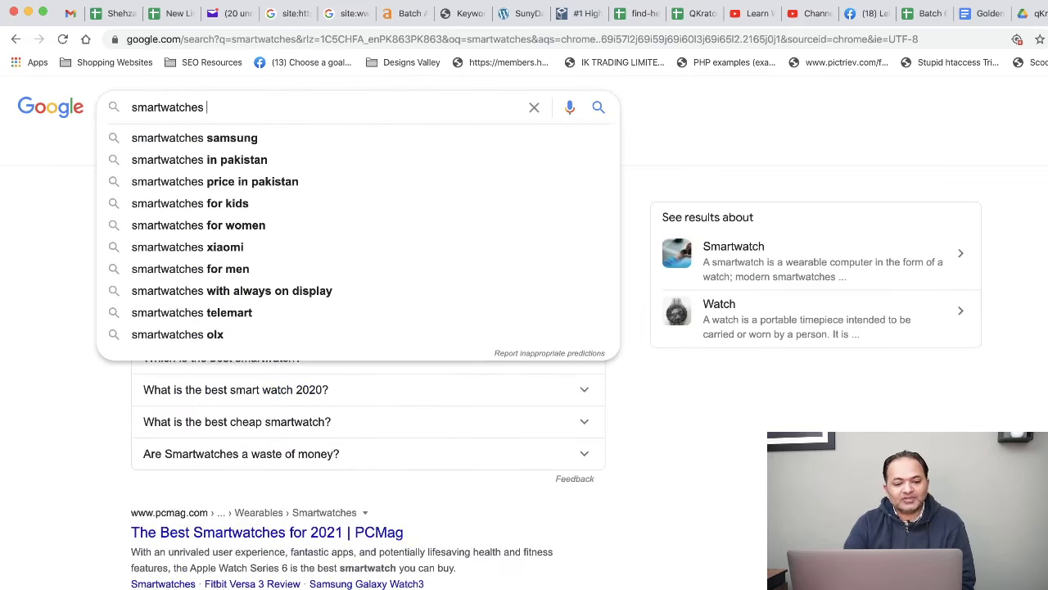
{"action": "left_click", "coordinate": [261, 138]}
{"action": "left_click", "coordinate": [275, 107]}
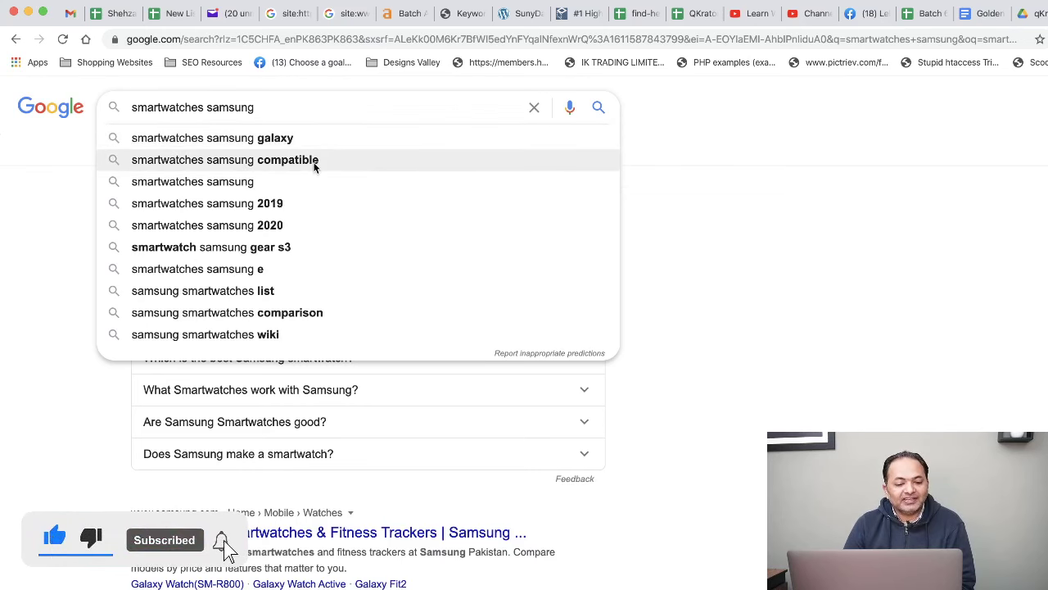
{"action": "left_click", "coordinate": [313, 161]}
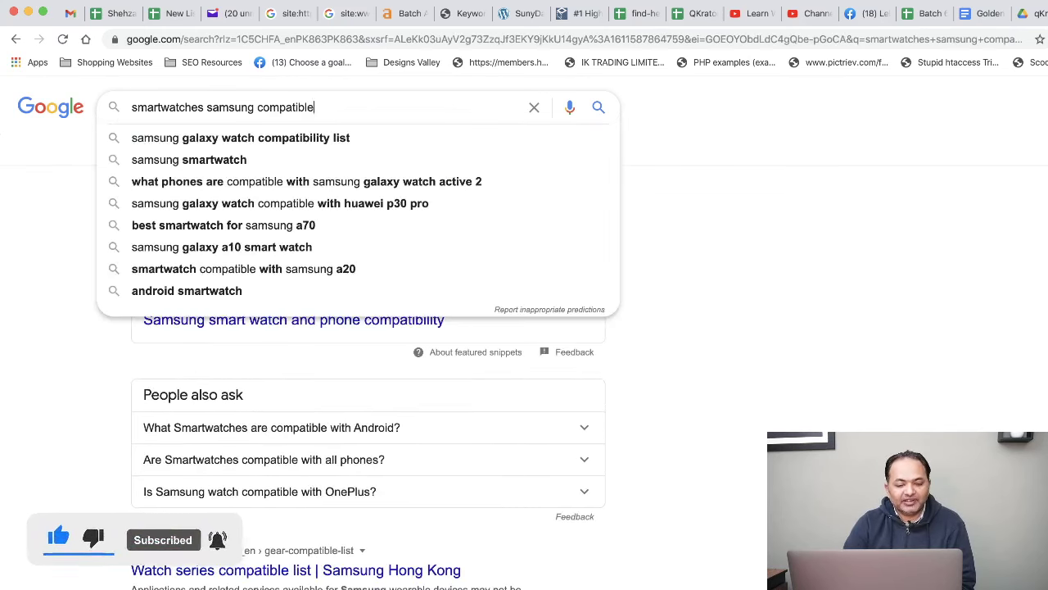
{"action": "left_click", "coordinate": [416, 143]}
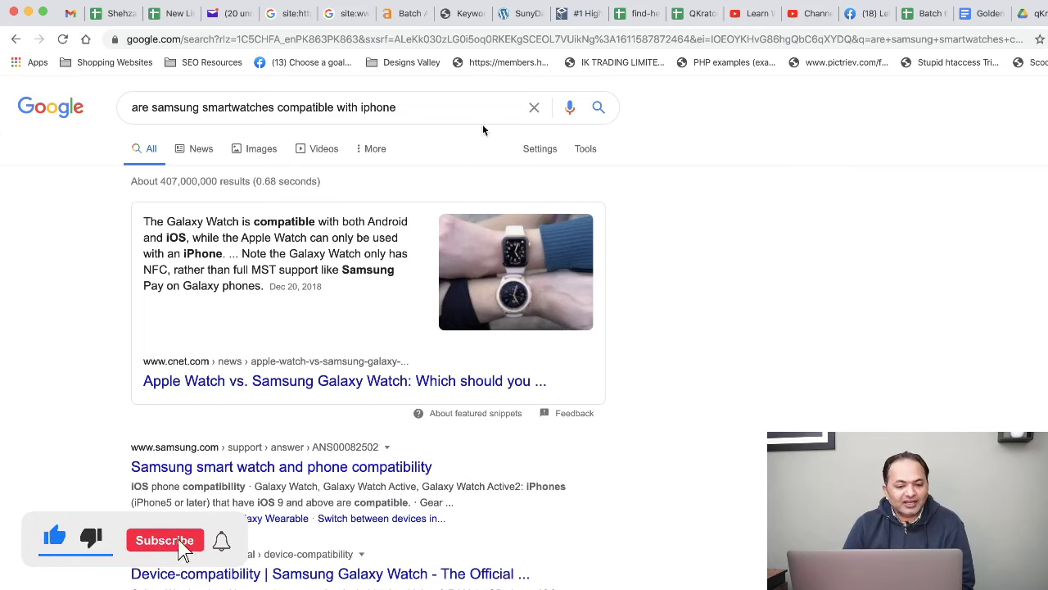
Step: Replace the query with "smartwatches" and narrow it to the suggested search "smartwatches for kids"
{"action": "double_click", "coordinate": [410, 107]}
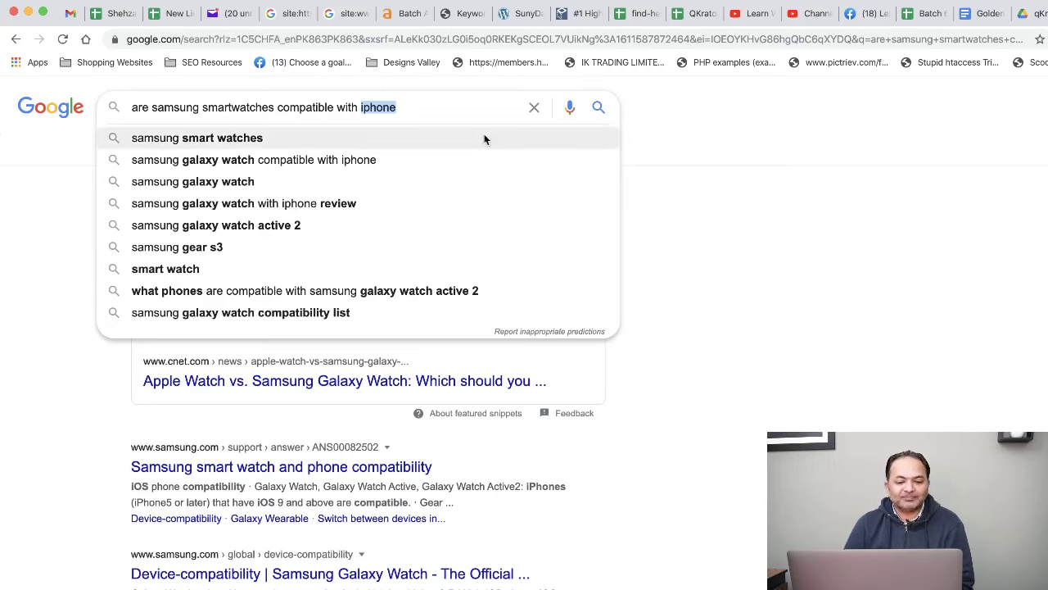
{"action": "triple_click", "coordinate": [455, 103]}
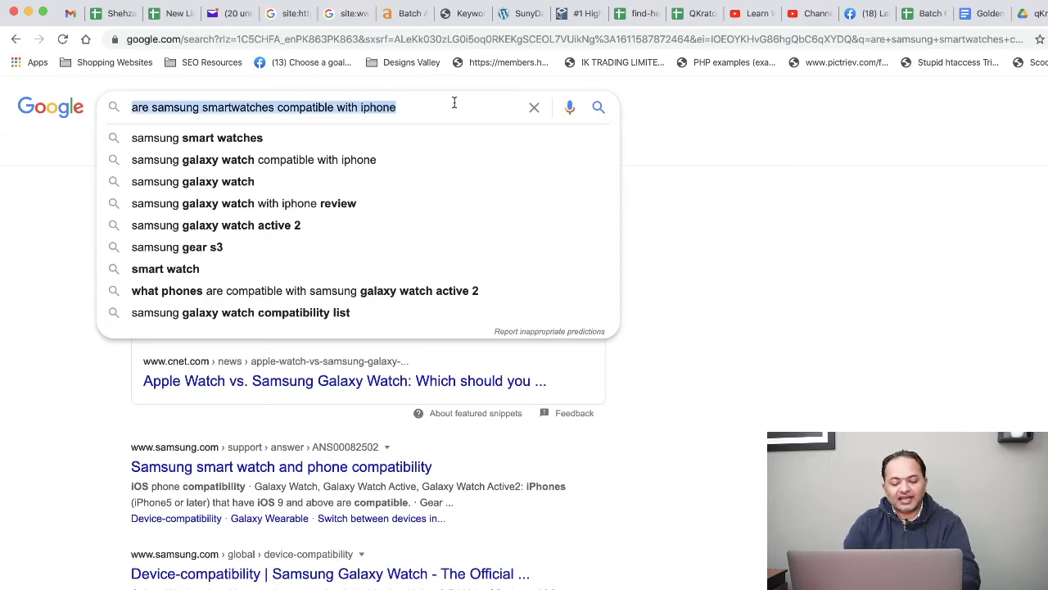
{"action": "type", "text": "smar"}
{"action": "key", "text": "Down"}
{"action": "key", "text": "Return"}
{"action": "type", "text": "for"}
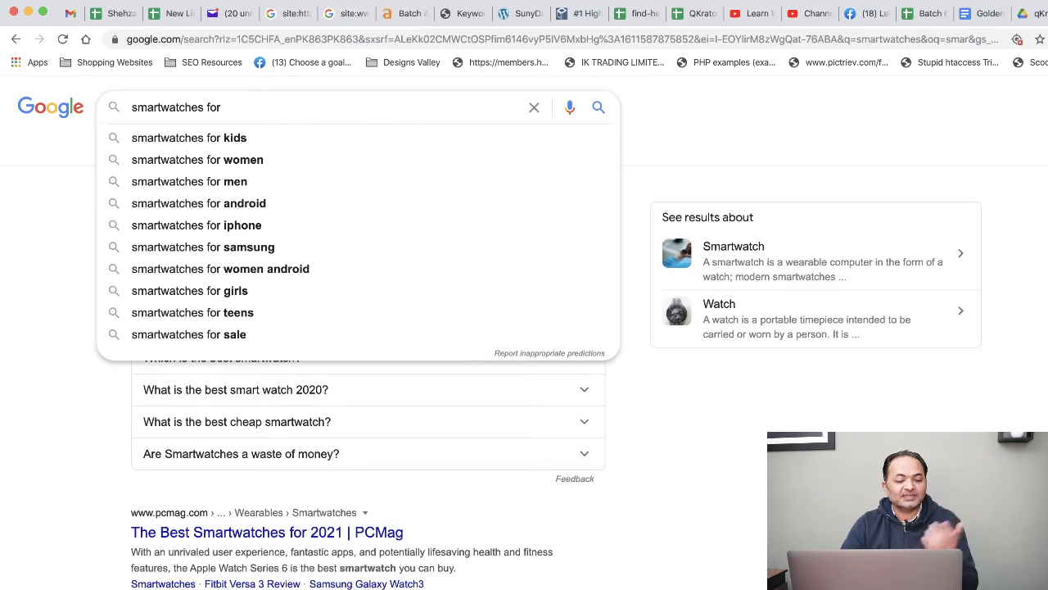
{"action": "key", "text": "Down"}
{"action": "key", "text": "Return"}
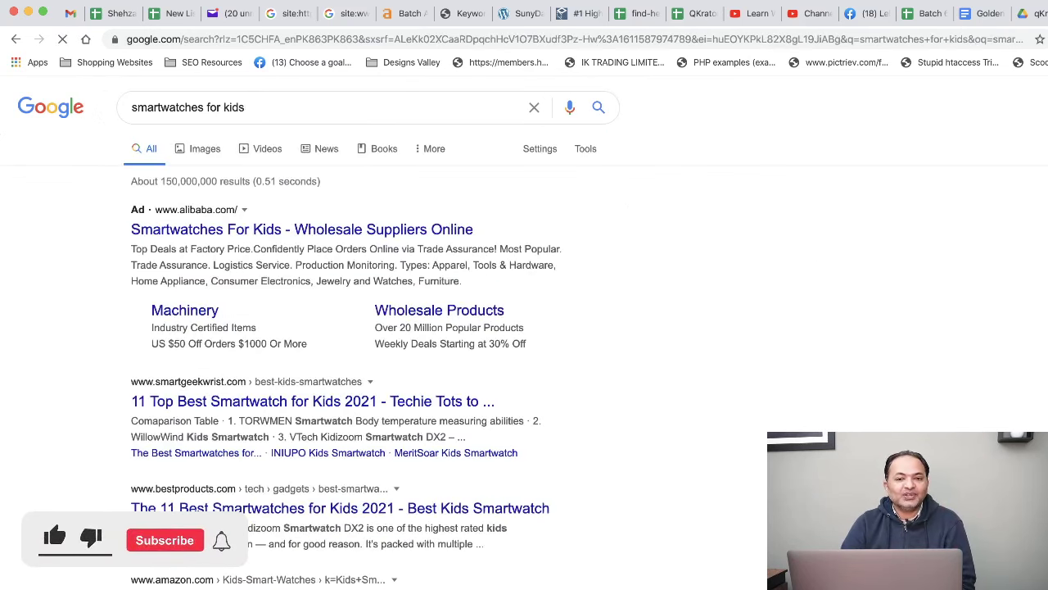
Step: Add "best" to the front of the query and search for "best smartwatches for kids"
{"action": "left_click", "coordinate": [132, 108]}
{"action": "type", "text": "best"}
{"action": "key", "text": "Return"}
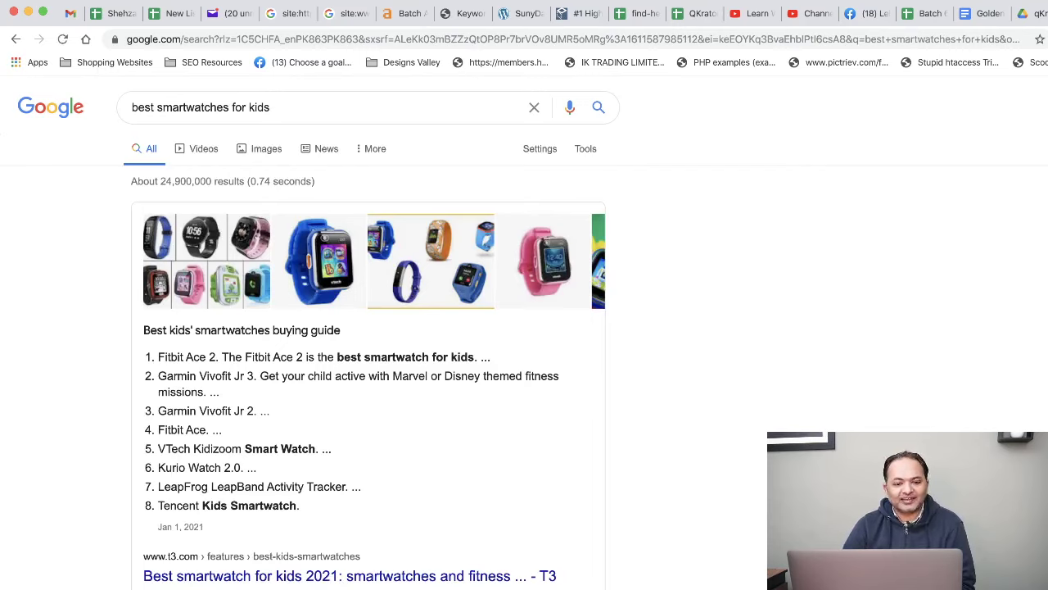
Step: Replace "for kids" in the query and search for "best smartwatches for android"
{"action": "left_click_drag", "start_coordinate": [232, 107], "coordinate": [237, 124]}
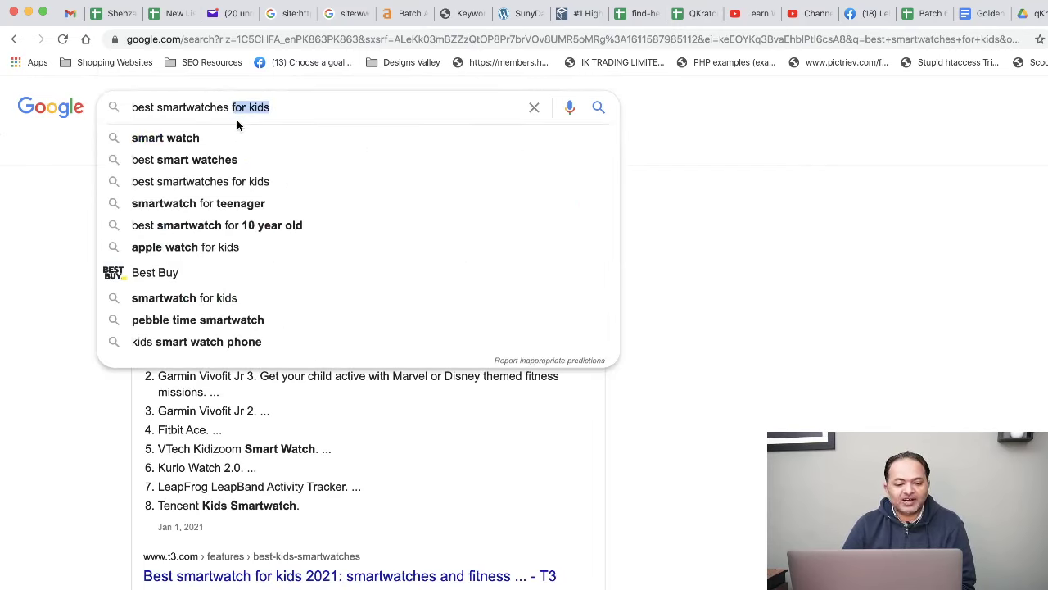
{"action": "key", "text": "BackSpace"}
{"action": "type", "text": "for android"}
{"action": "key", "text": "Return"}
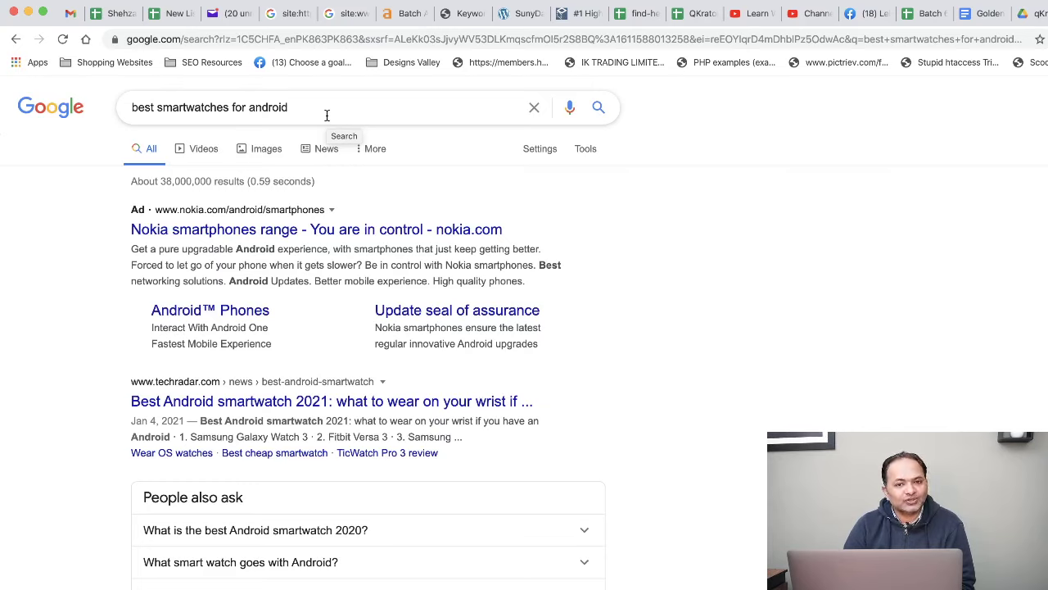
Step: Replace the whole query with the suggested buyer search "buy smart watches in pakistan"
{"action": "double_click", "coordinate": [326, 107]}
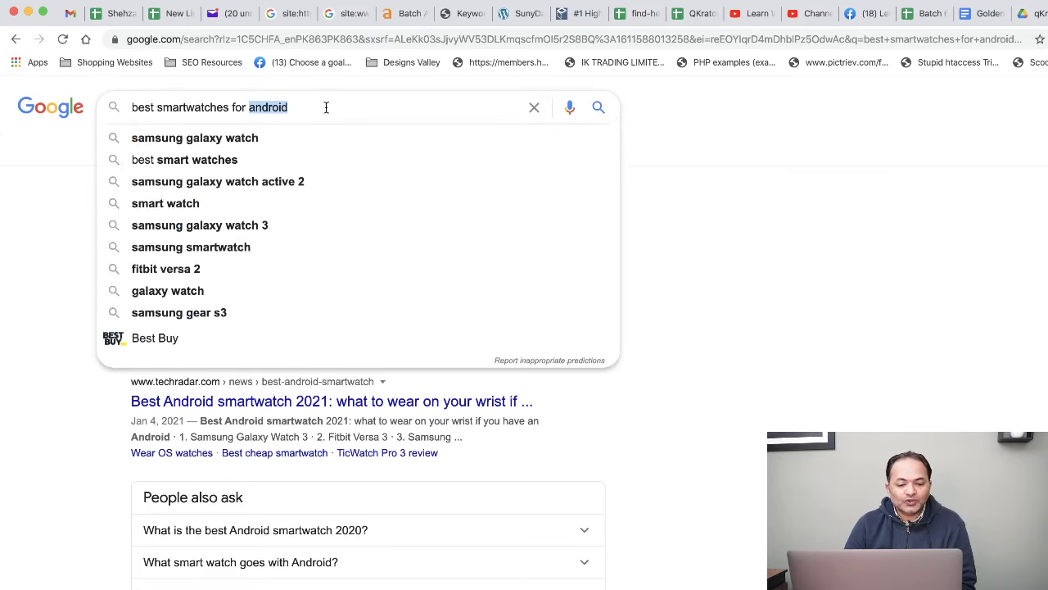
{"action": "triple_click", "coordinate": [326, 107]}
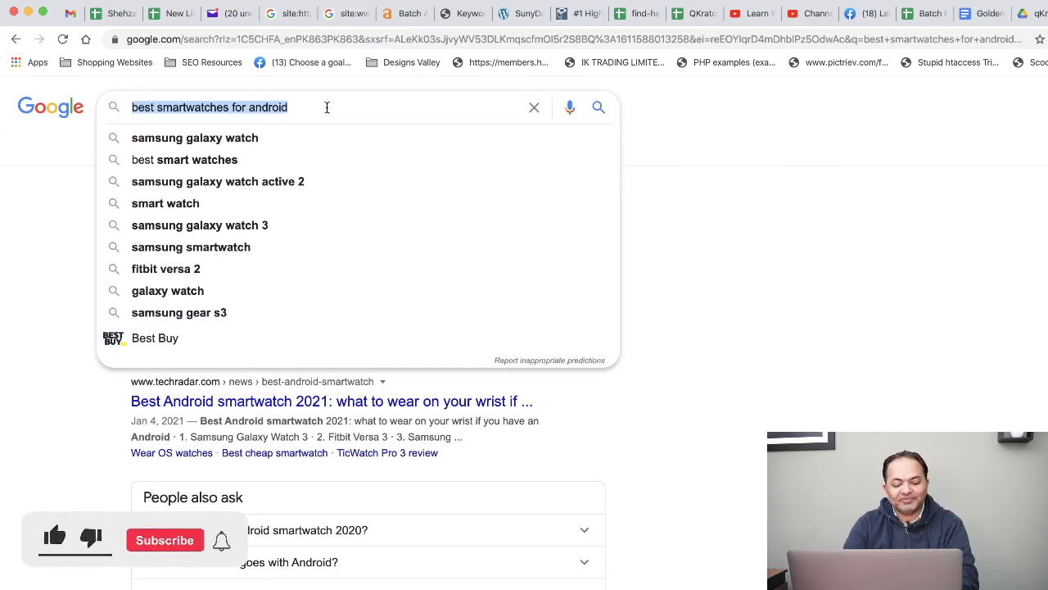
{"action": "type", "text": "buy sma"}
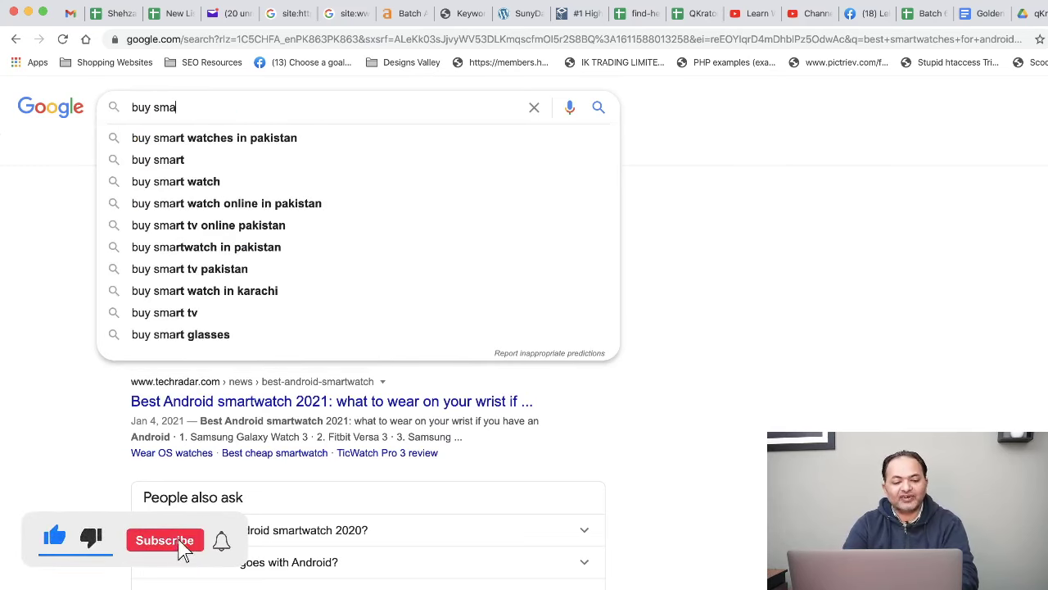
{"action": "type", "text": "rt"}
{"action": "key", "text": "Down"}
{"action": "key", "text": "Return"}
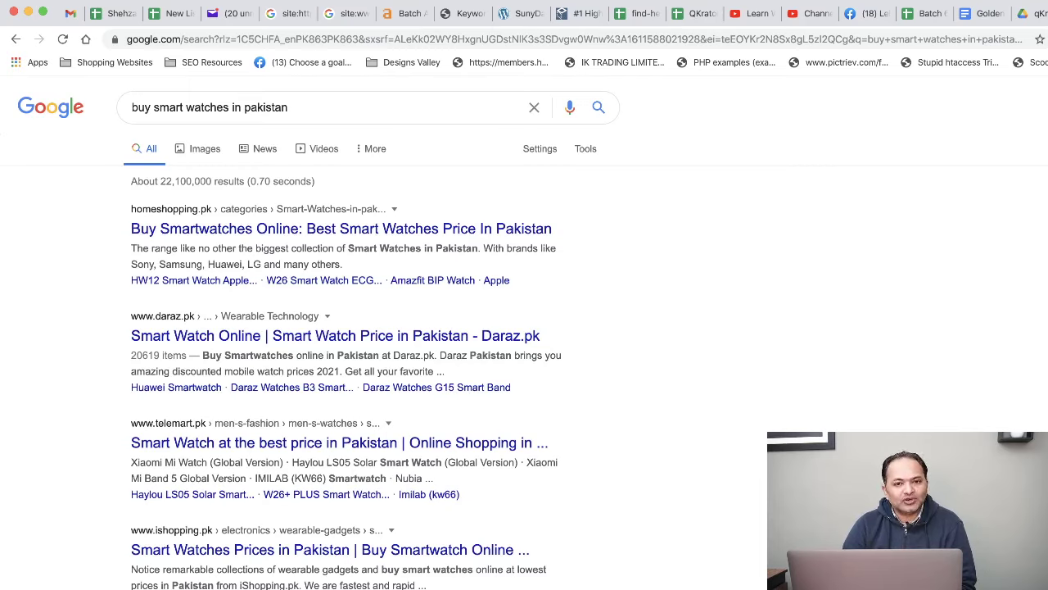
Step: Return to the "best smartwatches for android" search, replace "best" with "top" and run the query "top smartwatches for android"
{"action": "type", "text": "best smartwatches for android"}
{"action": "key", "text": "Return"}
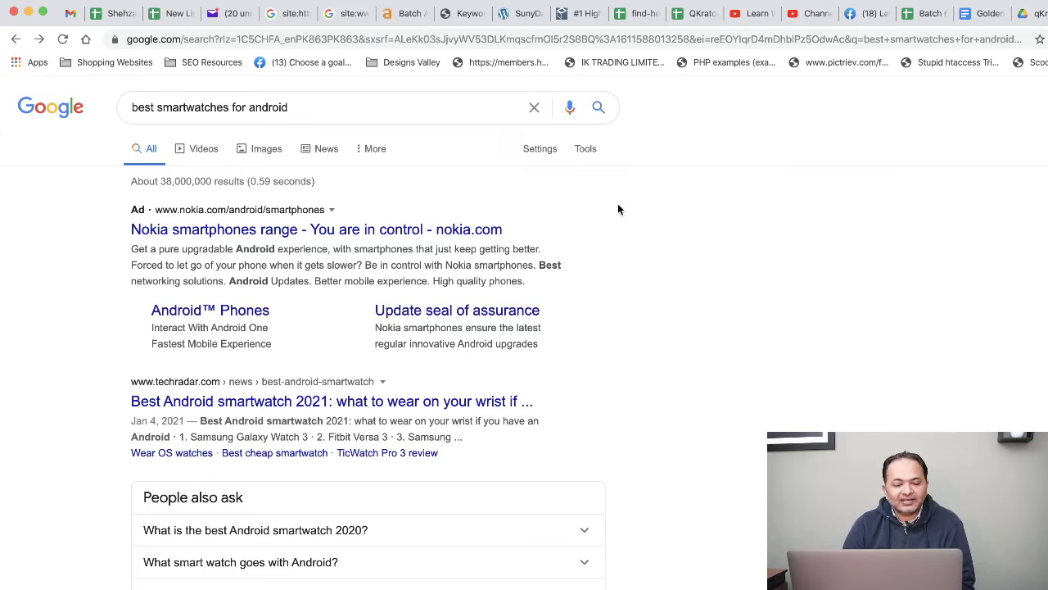
{"action": "left_click_drag", "start_coordinate": [288, 108], "coordinate": [157, 107]}
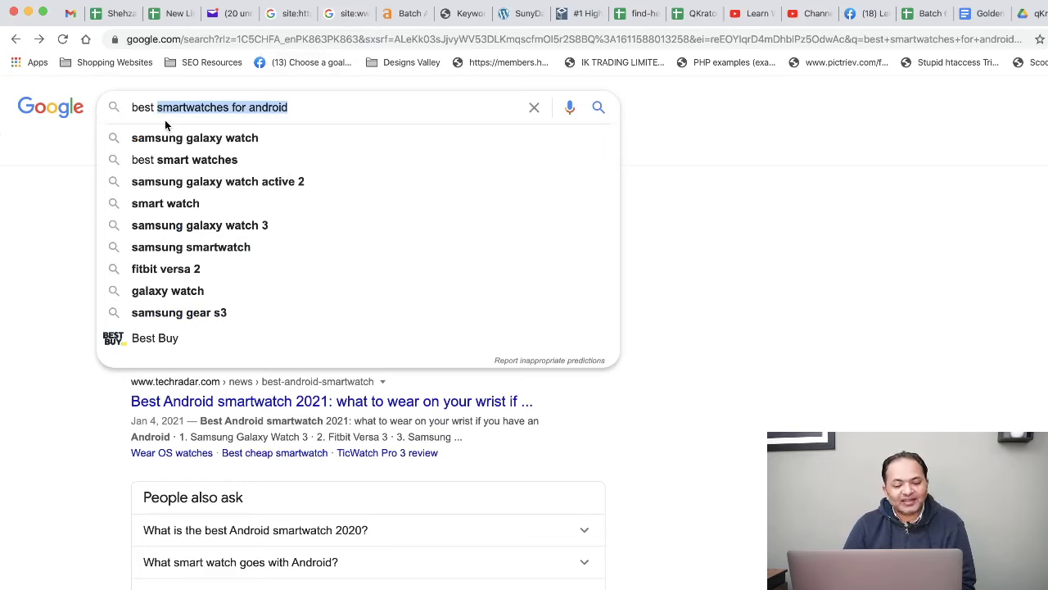
{"action": "key", "text": "Left"}
{"action": "key", "text": "BackSpace"}
{"action": "key", "text": "BackSpace"}
{"action": "key", "text": "BackSpace"}
{"action": "key", "text": "BackSpace"}
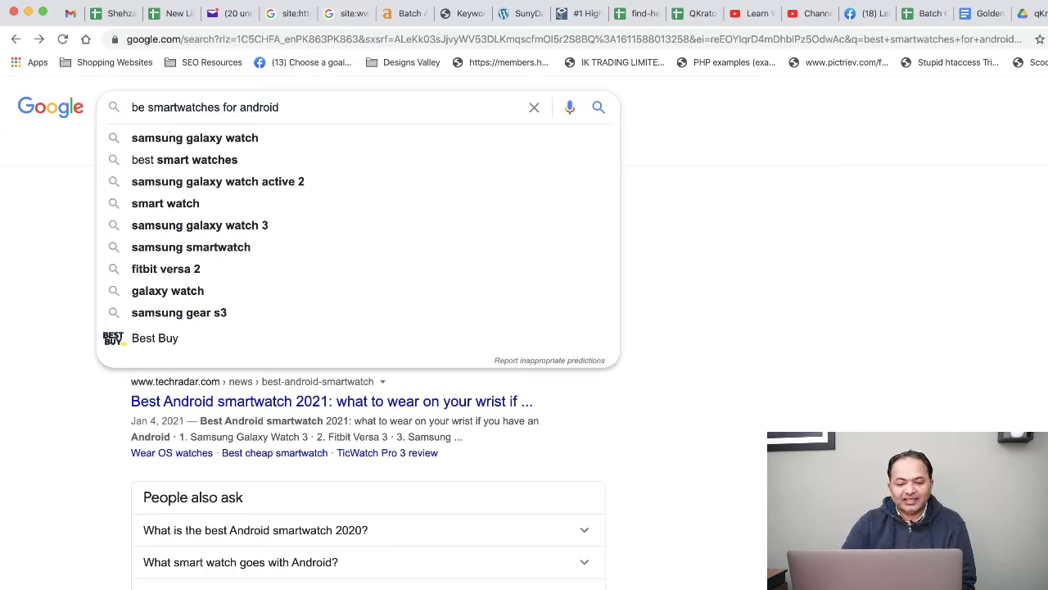
{"action": "type", "text": "top"}
{"action": "key", "text": "Return"}
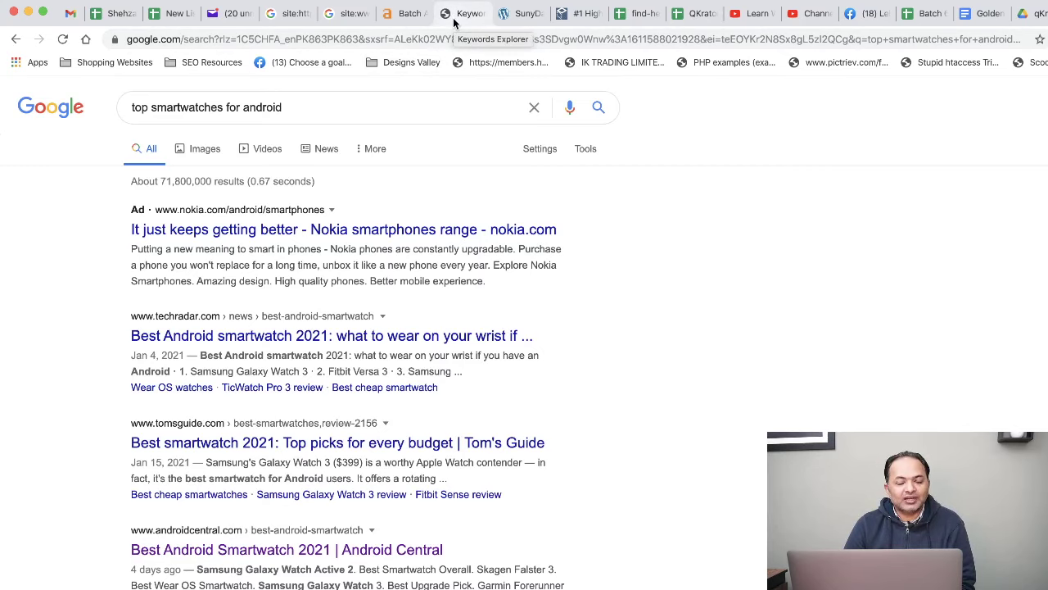
Step: Switch to Ahrefs Keywords Explorer and enter "smartwatch" as the seed keyword
{"action": "left_click", "coordinate": [454, 22]}
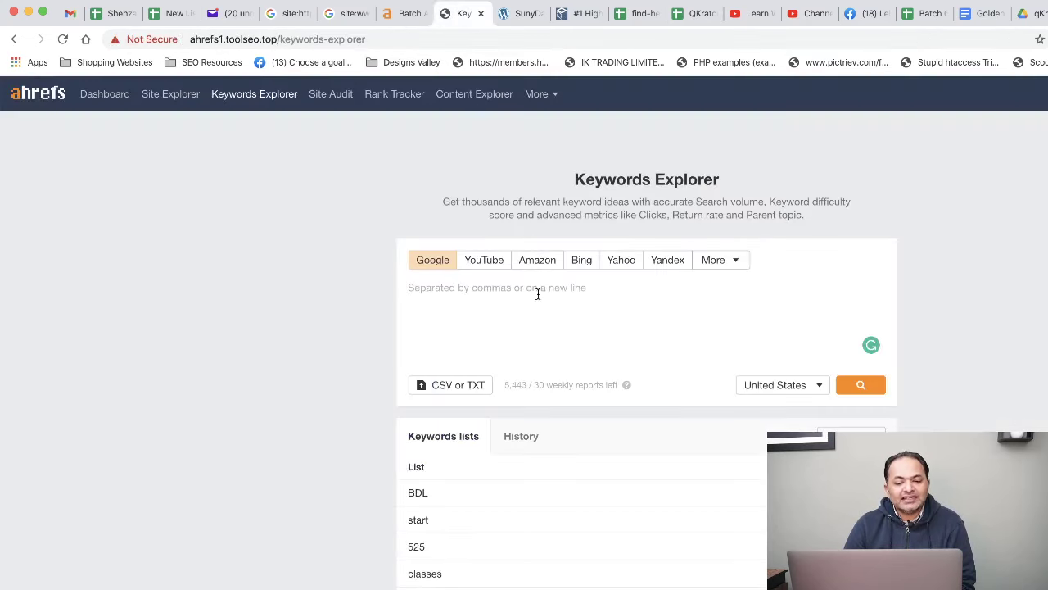
{"action": "type", "text": "smartwatch"}
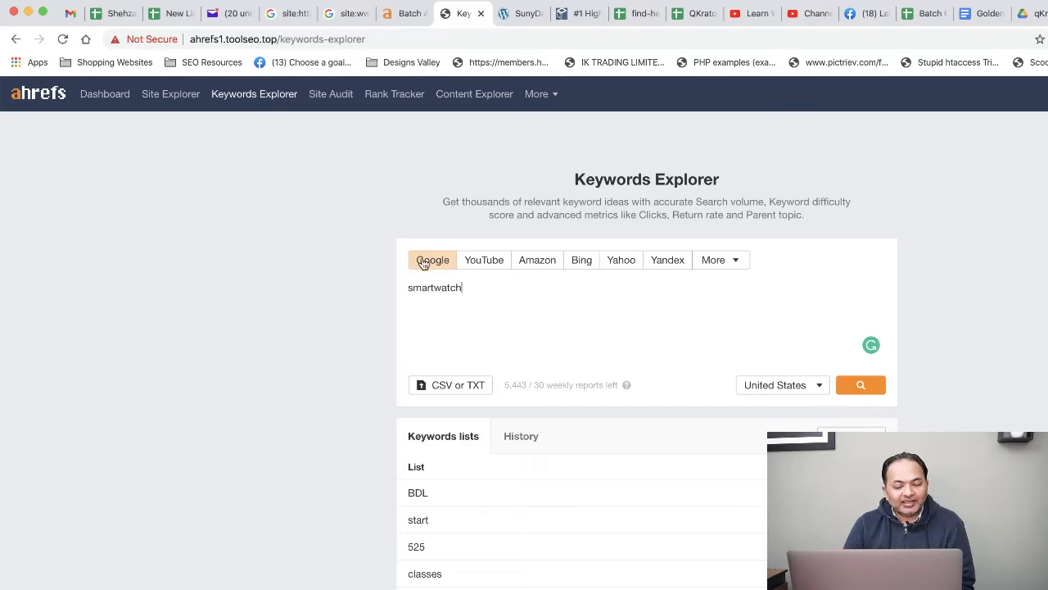
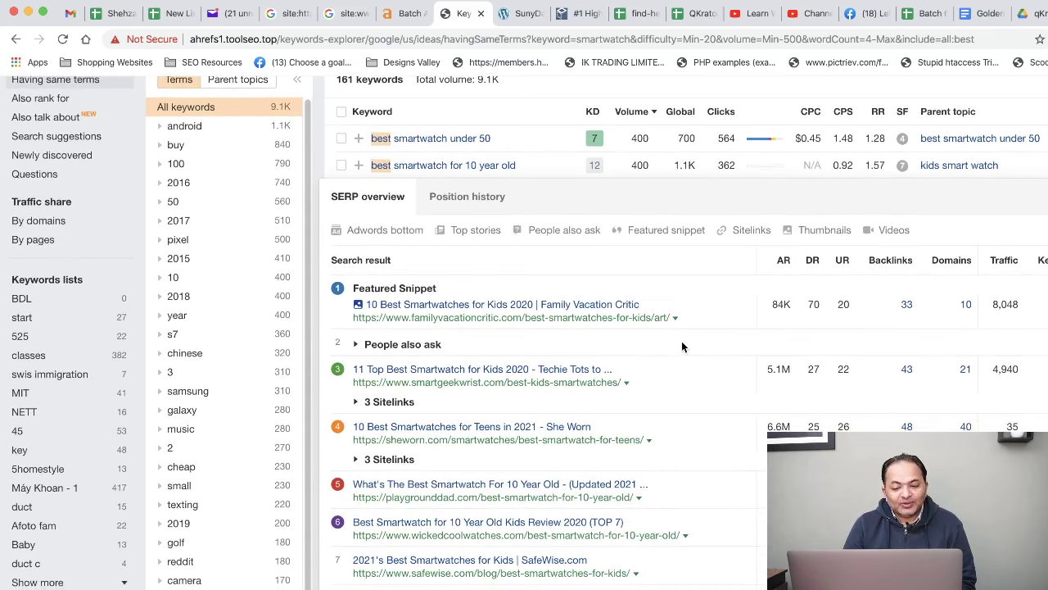
Step: Examine the domain ratings in the SERP overview for "best smartwatch for 10 year old", close it and check the keyword's volume
{"action": "scroll", "coordinate": [681, 340], "scroll_direction": "down", "scroll_amount": 1}
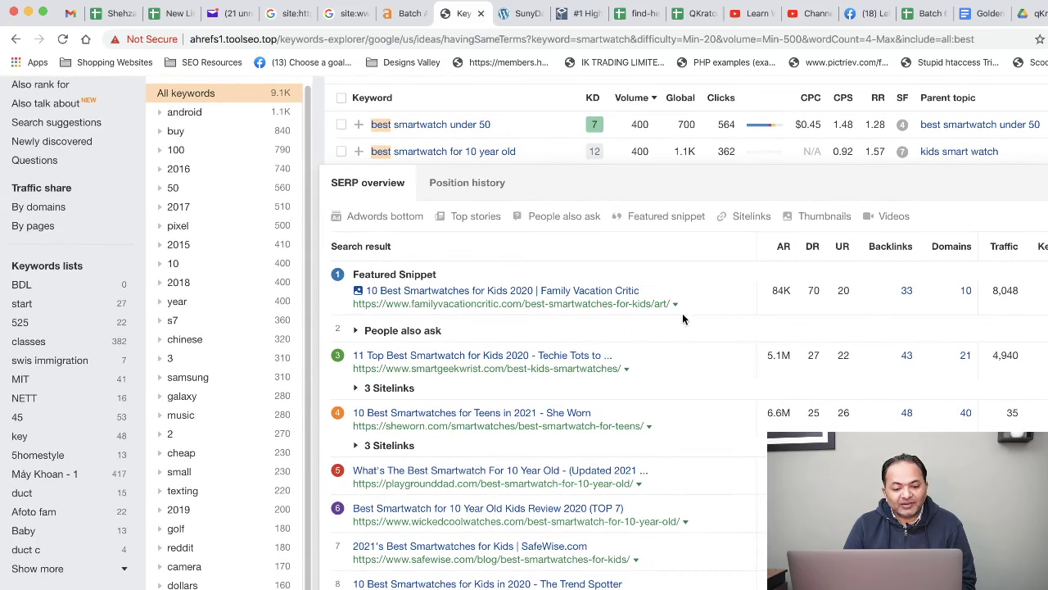
{"action": "double_click", "coordinate": [813, 290]}
{"action": "left_click", "coordinate": [819, 426]}
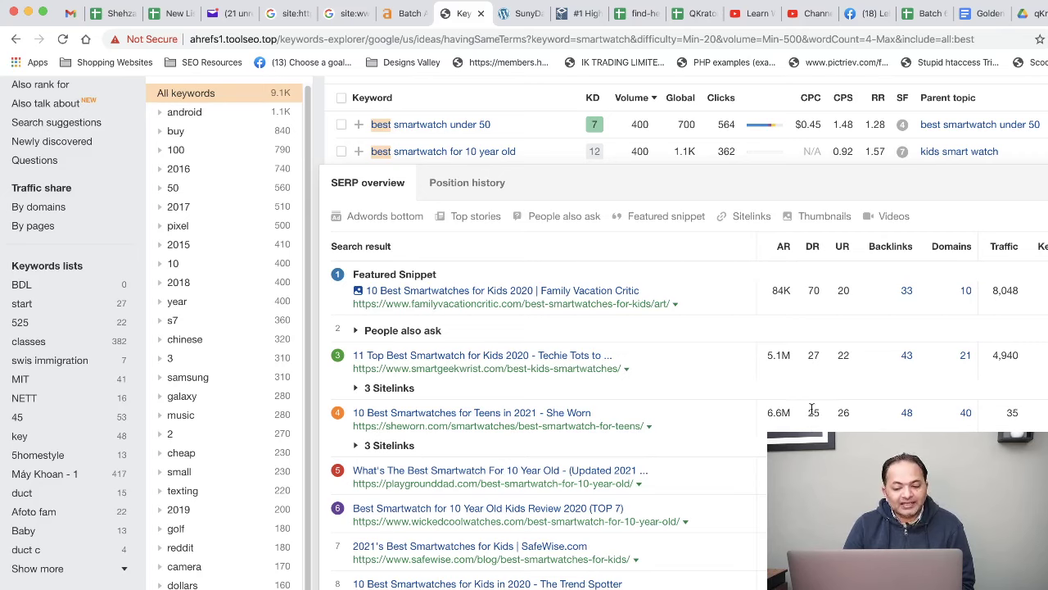
{"action": "left_click", "coordinate": [632, 151]}
{"action": "scroll", "coordinate": [631, 256], "scroll_direction": "up", "scroll_amount": 3}
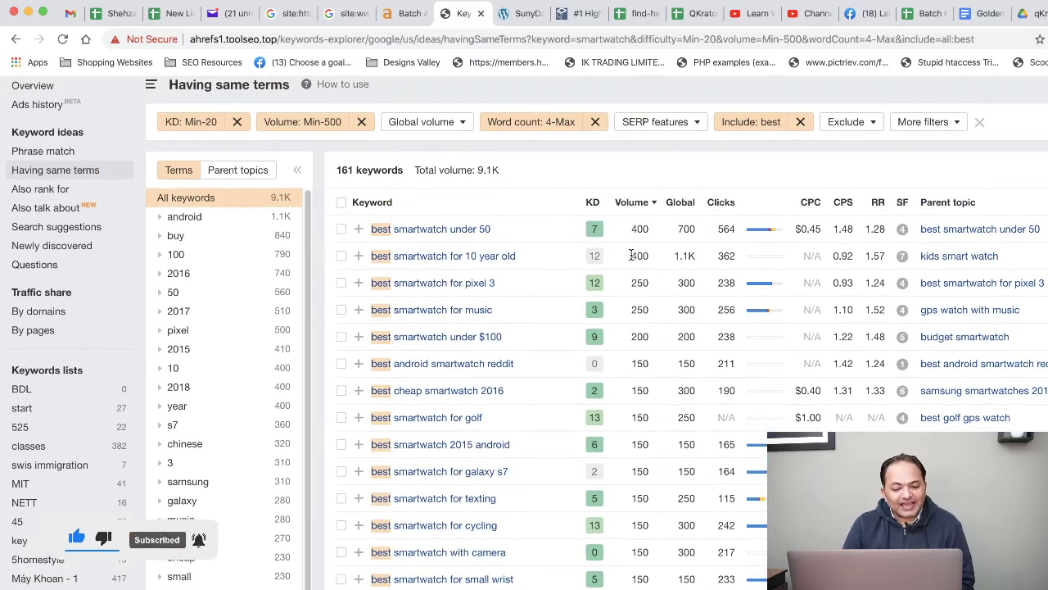
Step: Check the clicks distribution of "best smartwatch under 50", switch to Google and run a search for "web hosting"
{"action": "mouse_move", "coordinate": [754, 235]}
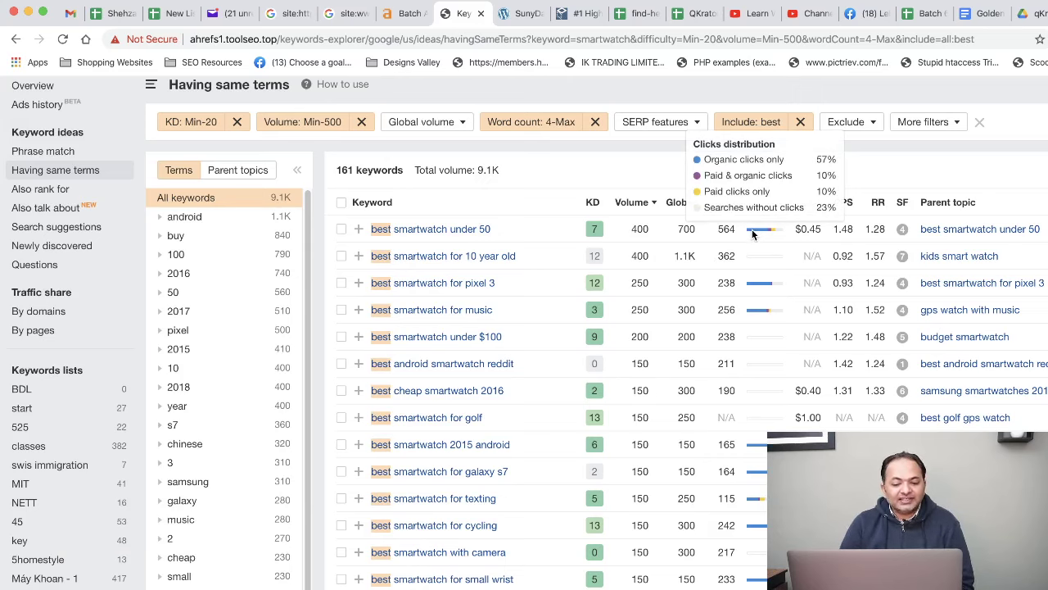
{"action": "double_click", "coordinate": [237, 108]}
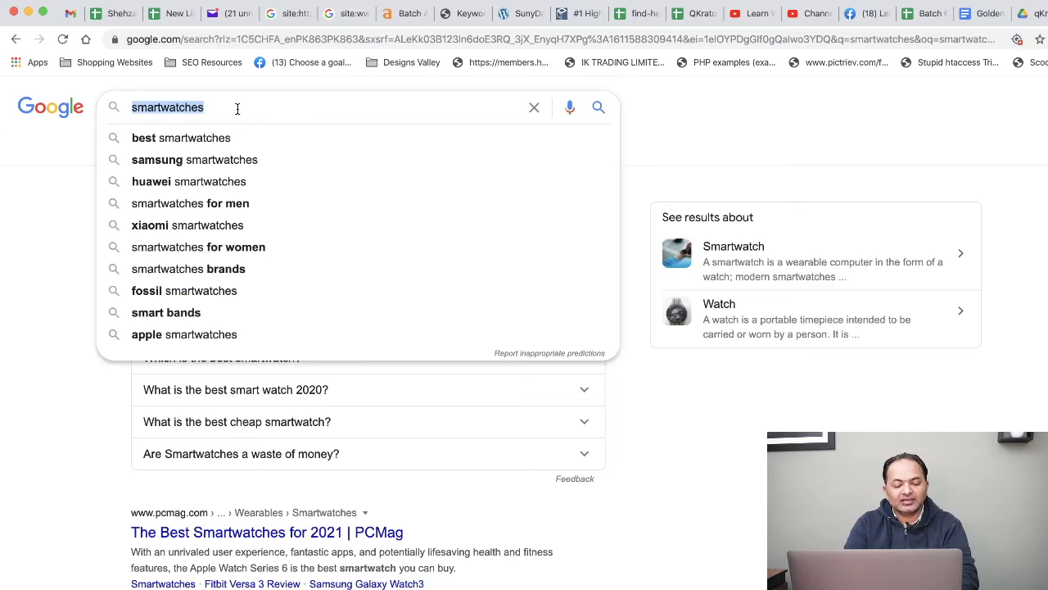
{"action": "type", "text": "web hosting"}
{"action": "key", "text": "Return"}
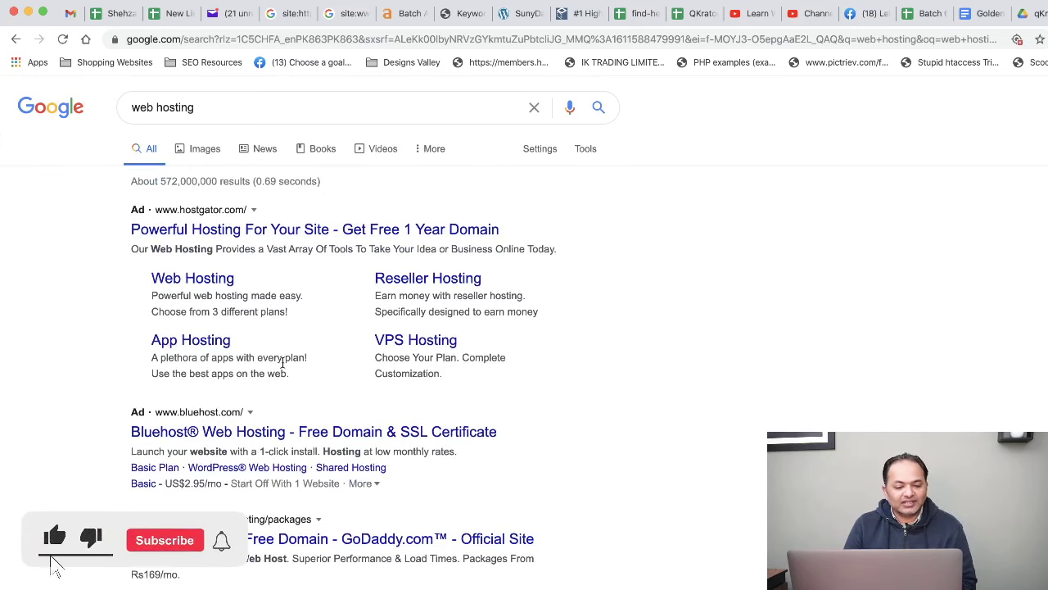
Step: Look over the ads in the "web hosting" results and return to Ahrefs to compare the clicks distribution of "best smartwatch under 50"
{"action": "scroll", "coordinate": [448, 350], "scroll_direction": "down", "scroll_amount": 1}
{"action": "scroll", "coordinate": [449, 350], "scroll_direction": "down", "scroll_amount": 3}
{"action": "scroll", "coordinate": [346, 304], "scroll_direction": "up", "scroll_amount": 3}
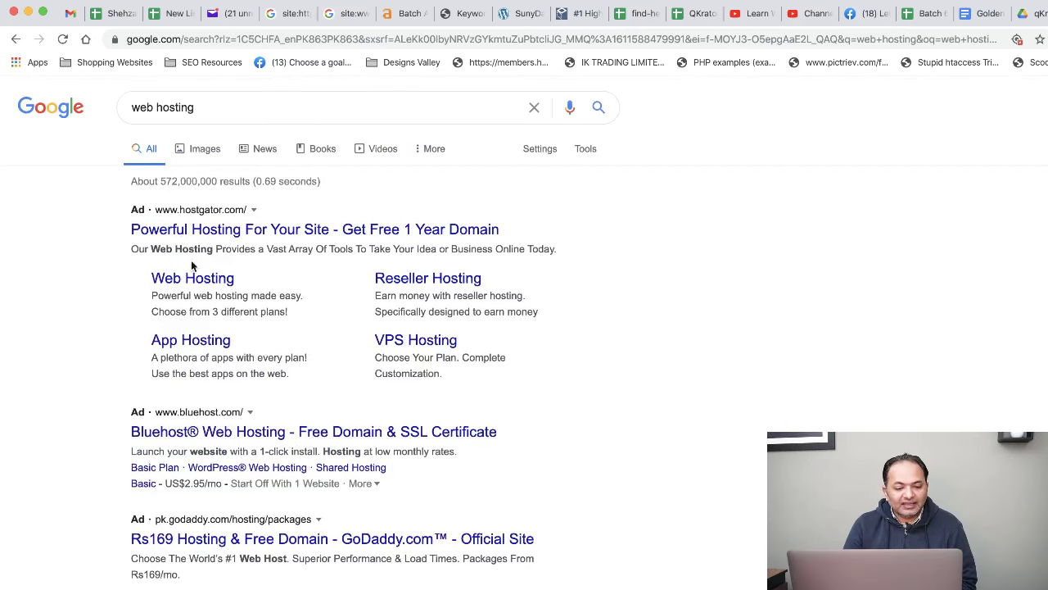
{"action": "left_click", "coordinate": [460, 14]}
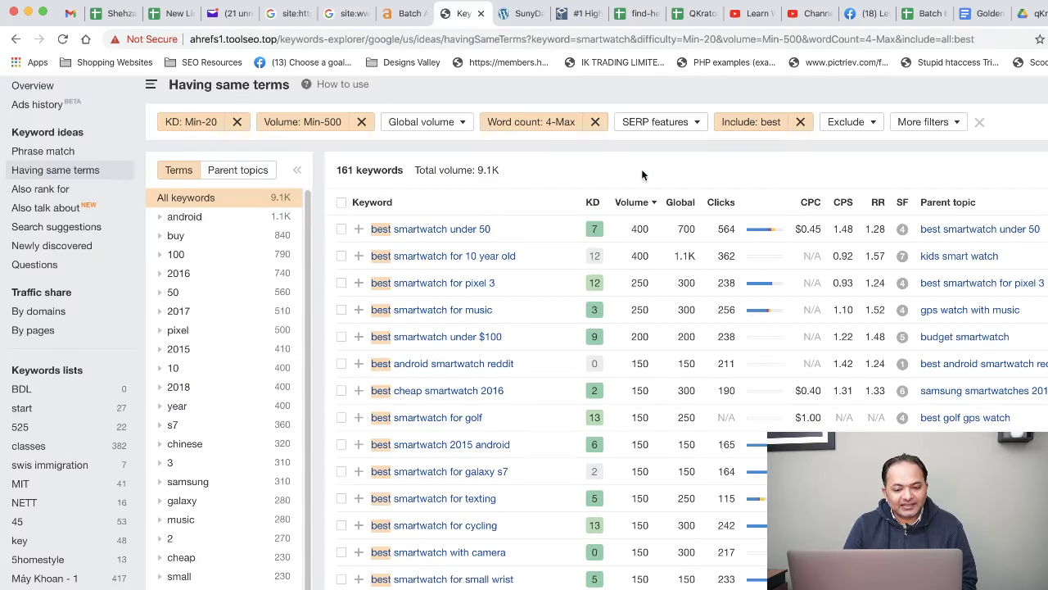
{"action": "mouse_move", "coordinate": [749, 233]}
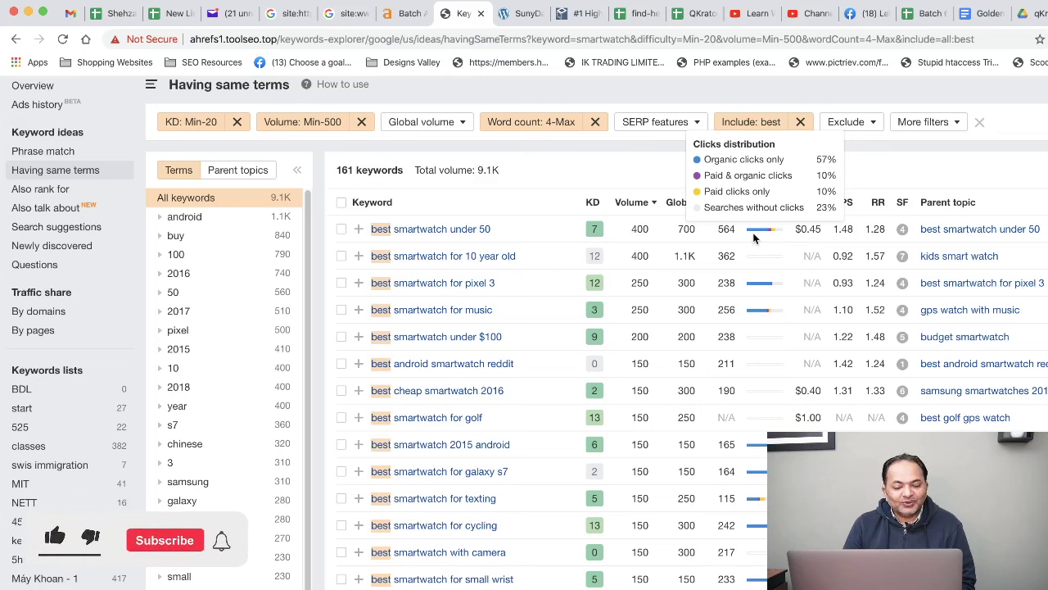
Step: Switch back to the Google results for "web hosting" and examine the paid ads against the organic listings
{"action": "key", "text": "ctrl+shift+Tab"}
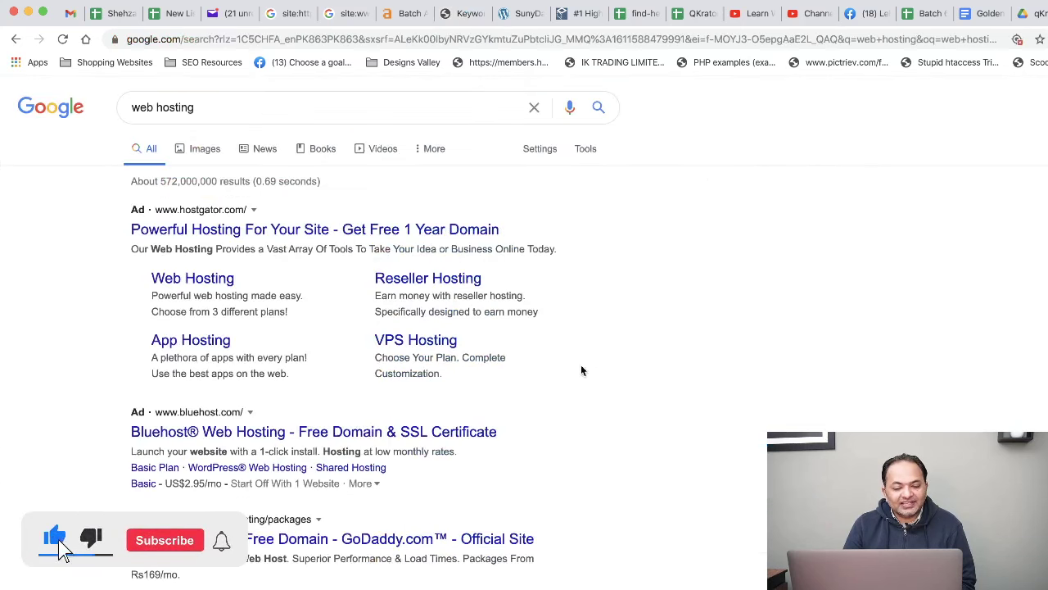
{"action": "scroll", "coordinate": [573, 368], "scroll_direction": "down", "scroll_amount": 2}
{"action": "scroll", "coordinate": [565, 369], "scroll_direction": "up", "scroll_amount": 2}
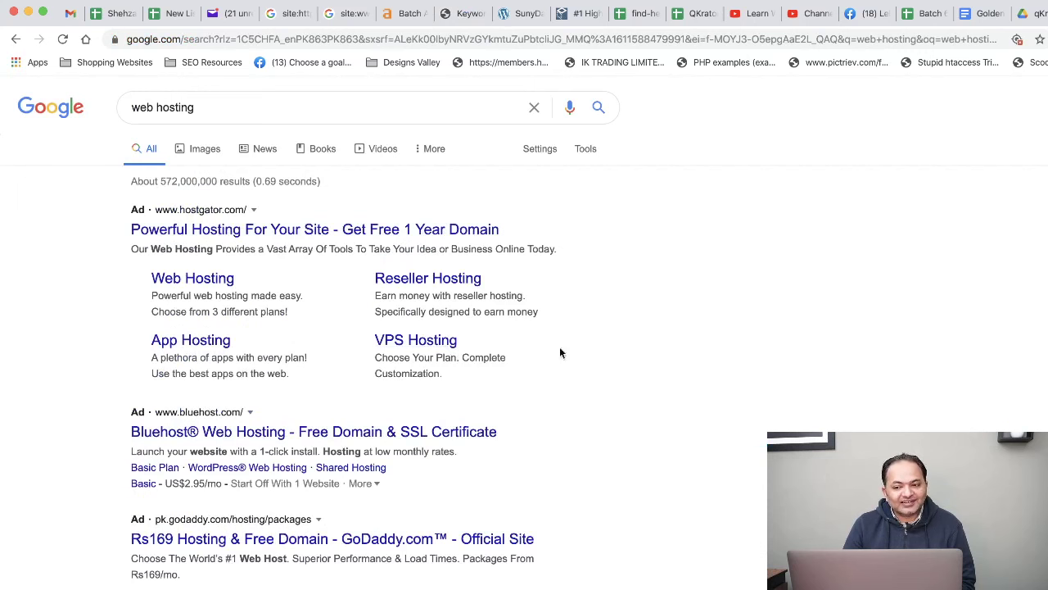
{"action": "scroll", "coordinate": [531, 331], "scroll_direction": "down", "scroll_amount": 1}
{"action": "scroll", "coordinate": [534, 337], "scroll_direction": "down", "scroll_amount": 3}
{"action": "scroll", "coordinate": [547, 326], "scroll_direction": "up", "scroll_amount": 4}
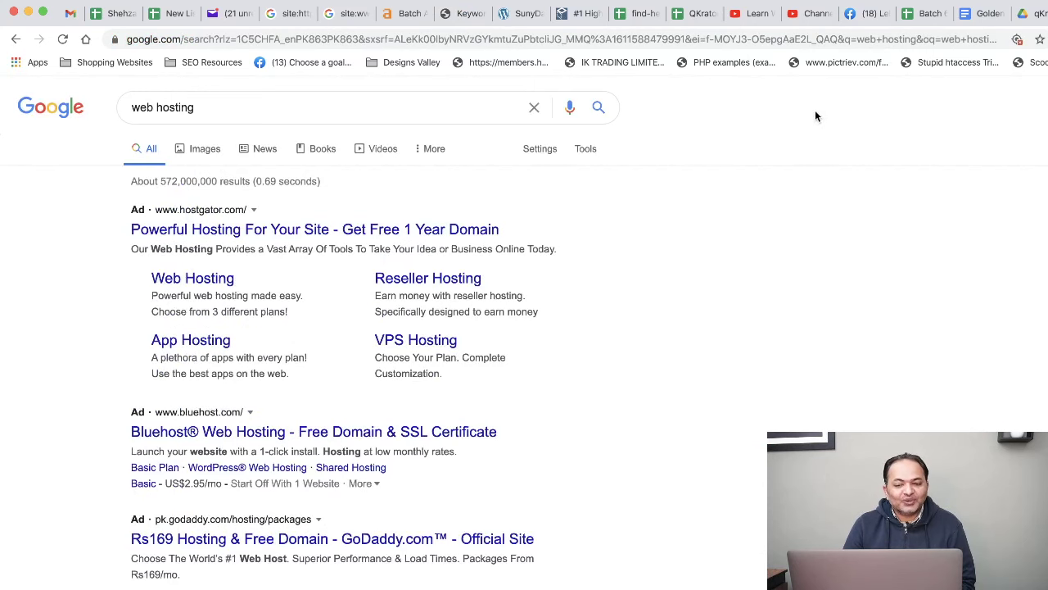
Step: Return to the Ahrefs keyword ideas and check the clicks distribution of "best smartwatch 2015 android" and "best smartwatch for galaxy s7"
{"action": "left_click", "coordinate": [448, 25]}
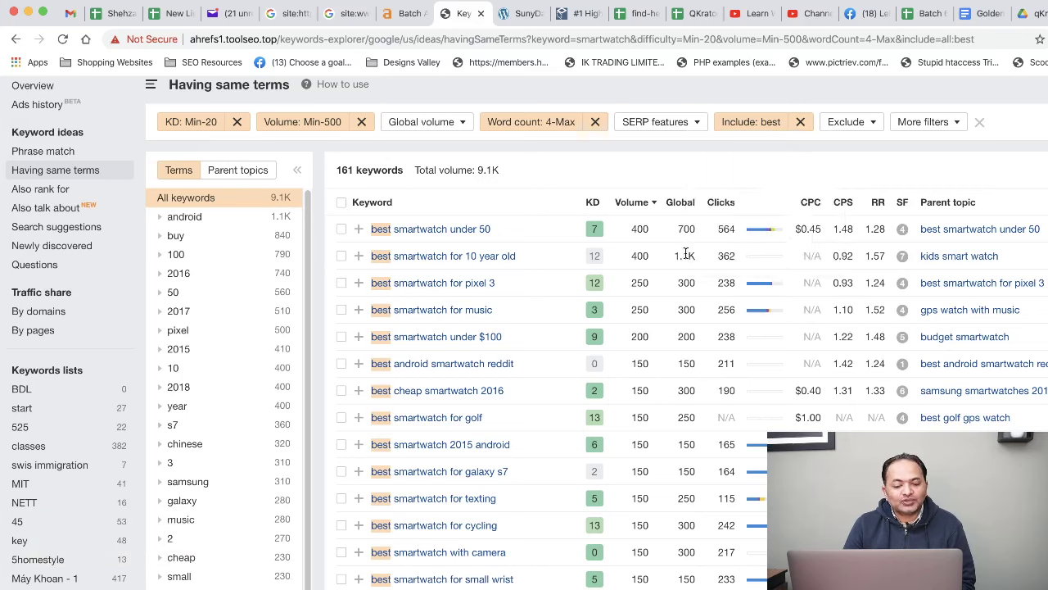
{"action": "scroll", "coordinate": [711, 258], "scroll_direction": "down", "scroll_amount": 1}
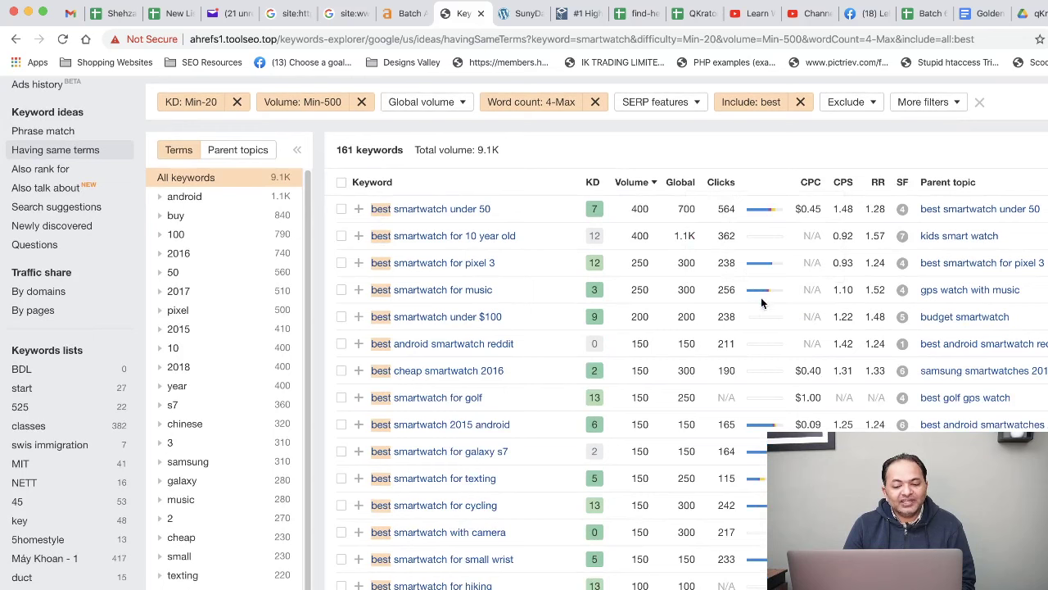
{"action": "mouse_move", "coordinate": [767, 428]}
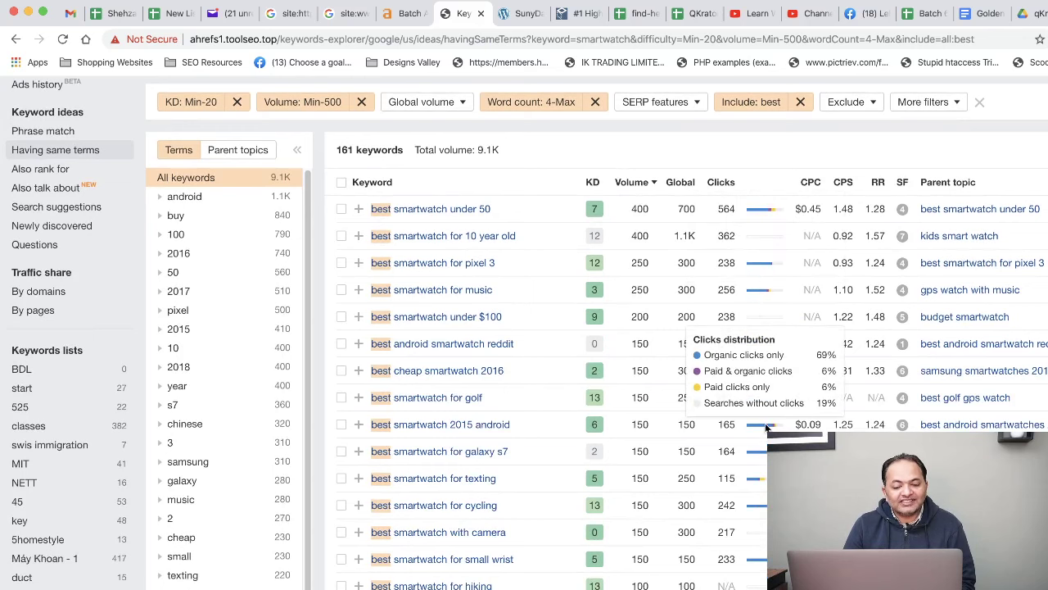
{"action": "mouse_move", "coordinate": [756, 454]}
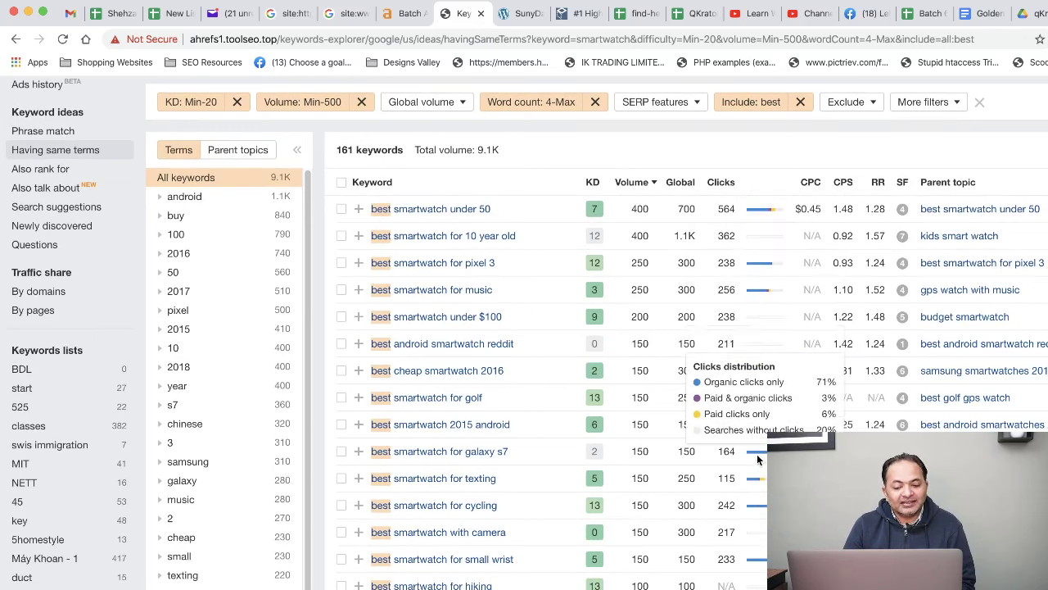